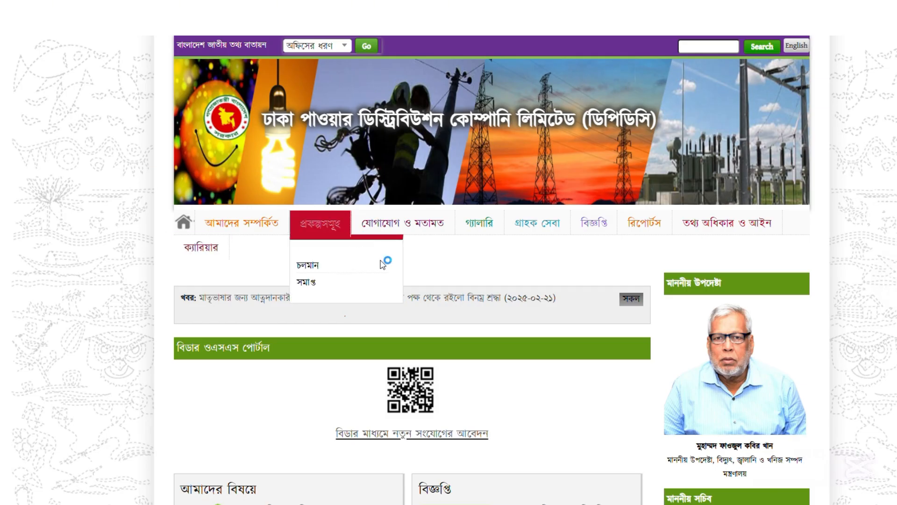
# Step: Switch the Online Application System page to Bengali, review the steps, then return to English
pyautogui.moveTo(384, 225)
pyautogui.moveTo(516, 223)
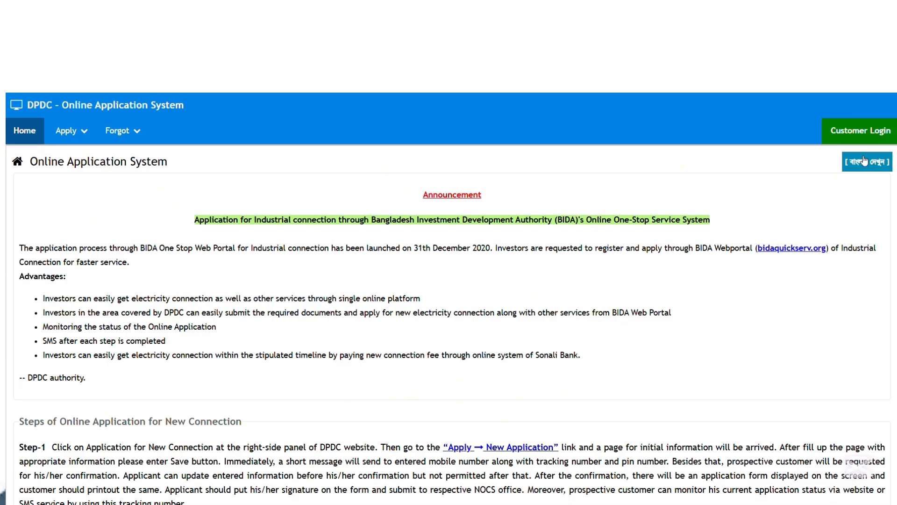
pyautogui.click(878, 163)
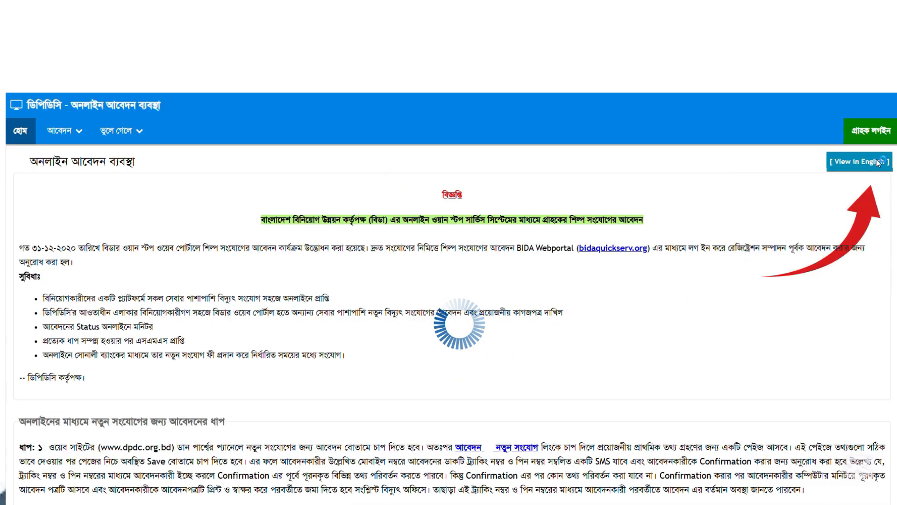
pyautogui.scroll(-8, 638, 330)
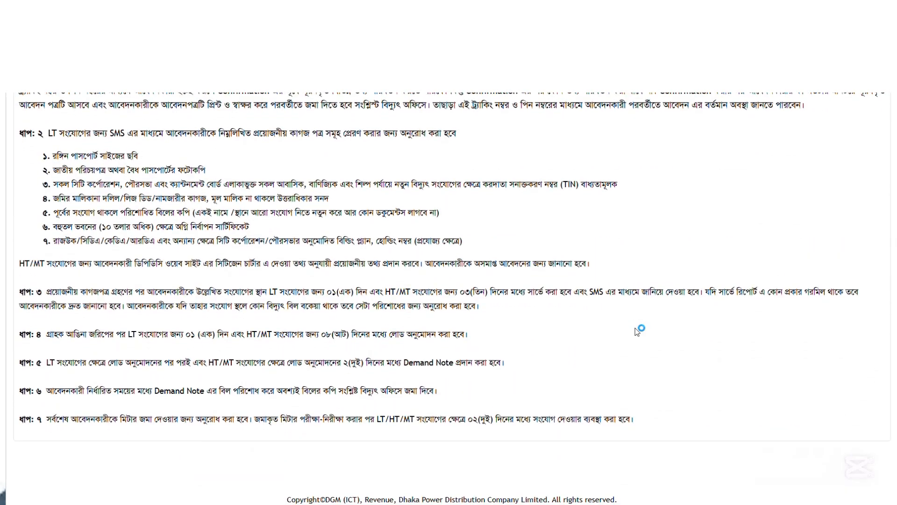
pyautogui.scroll(8, 638, 330)
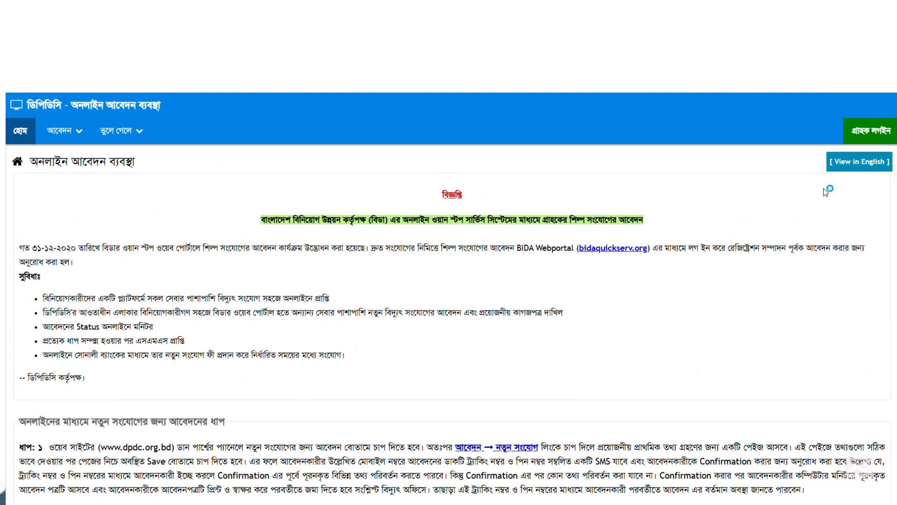
pyautogui.click(858, 163)
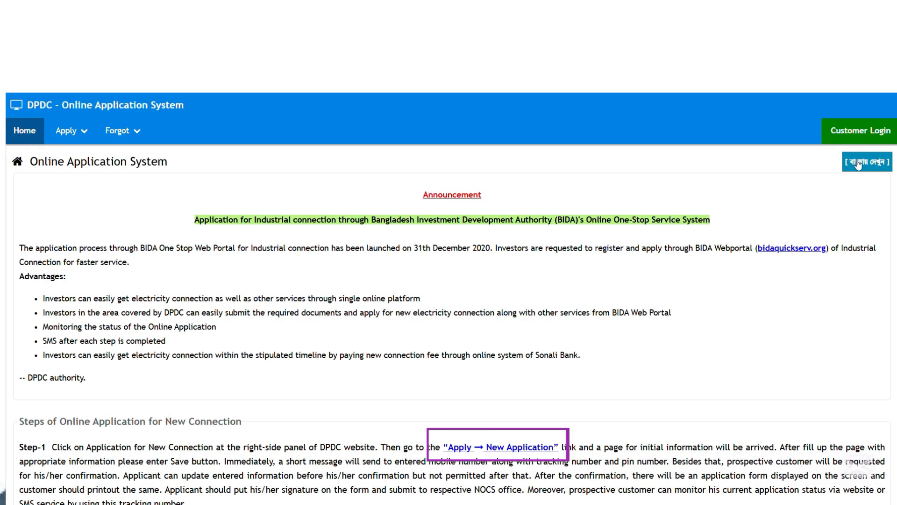
# Step: Start a new connection application and enter the applicant's, father's and mother's names
pyautogui.click(505, 448)
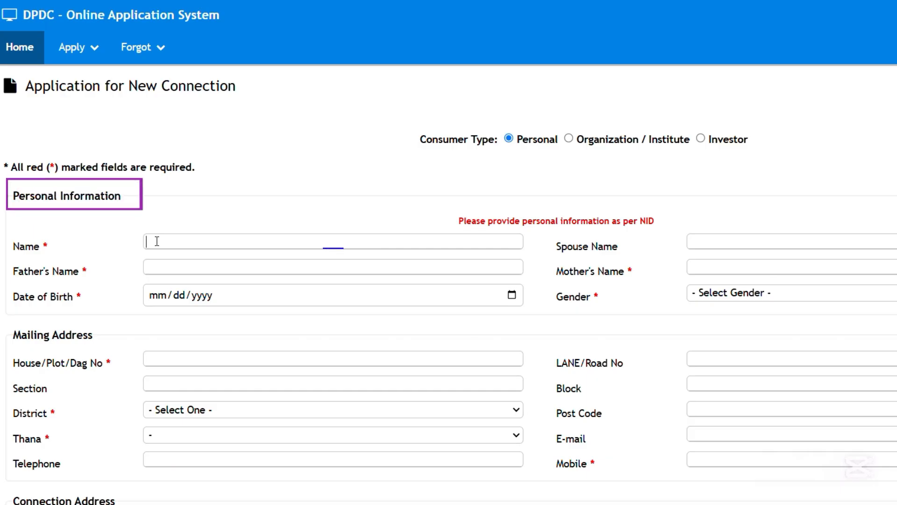
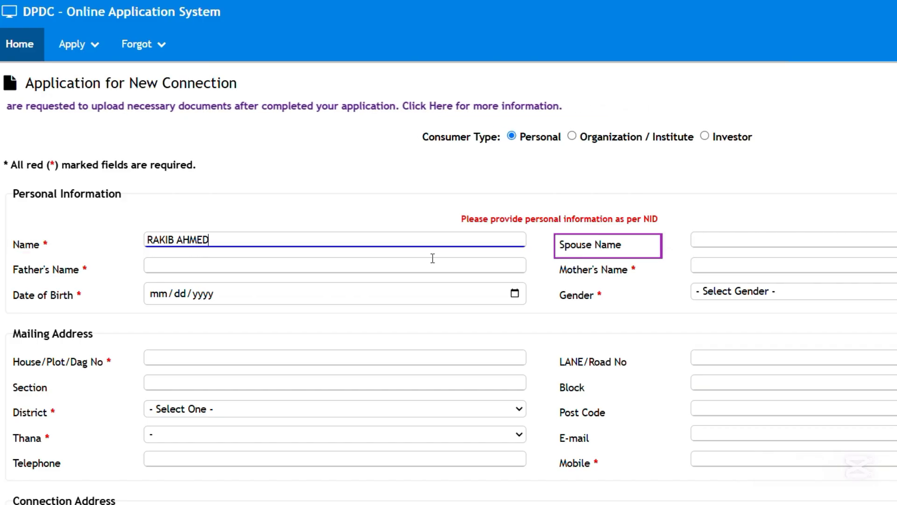
pyautogui.click(158, 267)
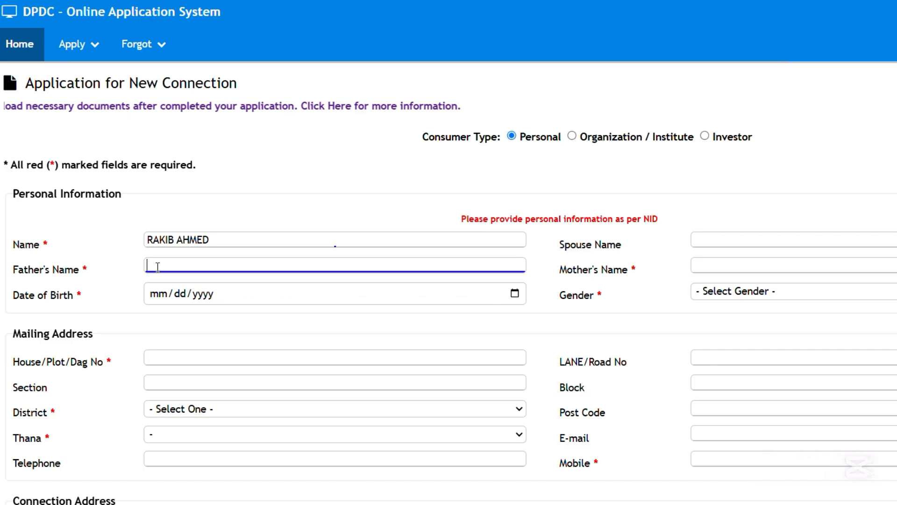
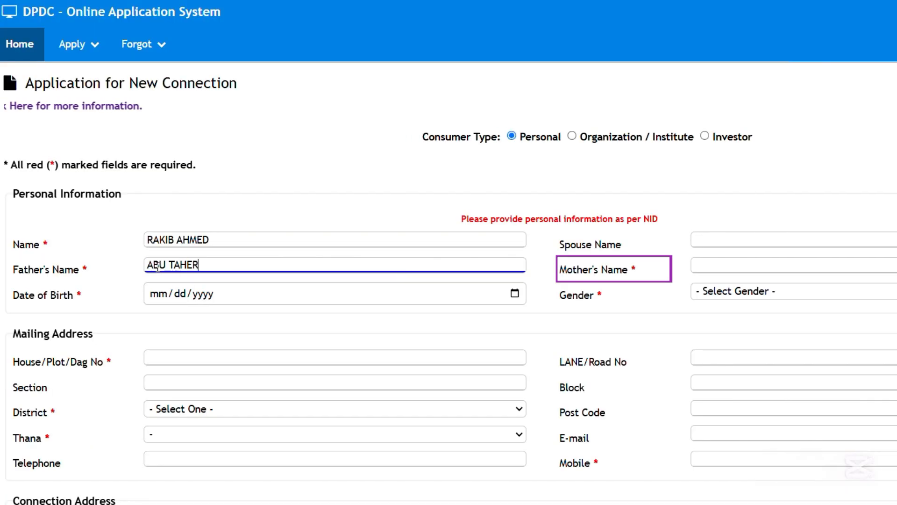
pyautogui.click(711, 266)
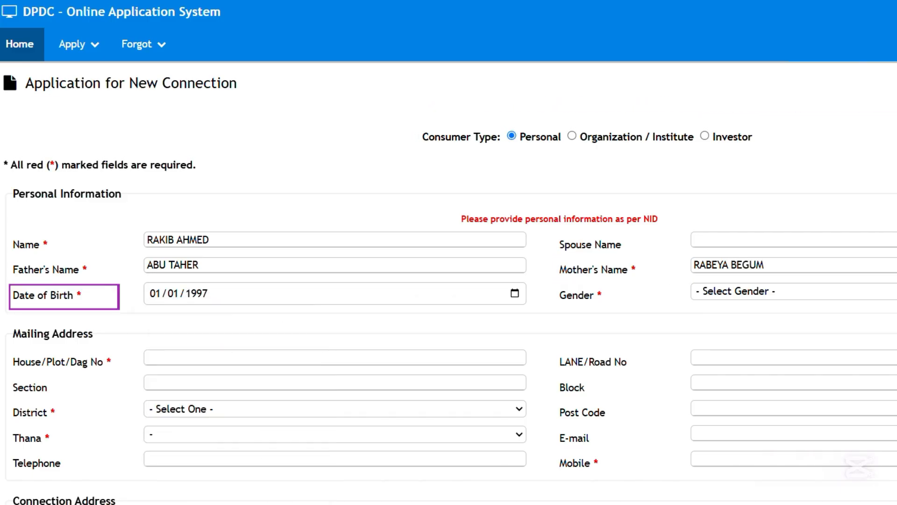
# Step: Set the applicant's gender to Male
pyautogui.click(728, 292)
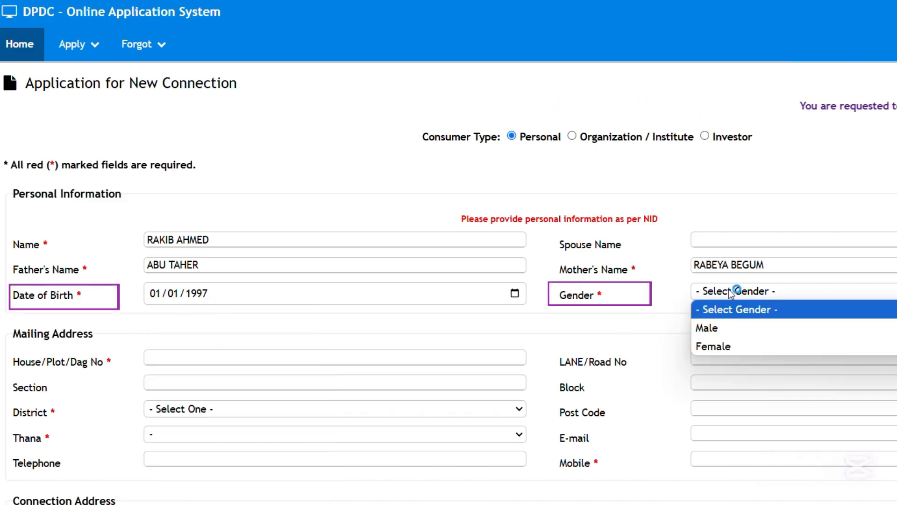
pyautogui.click(700, 333)
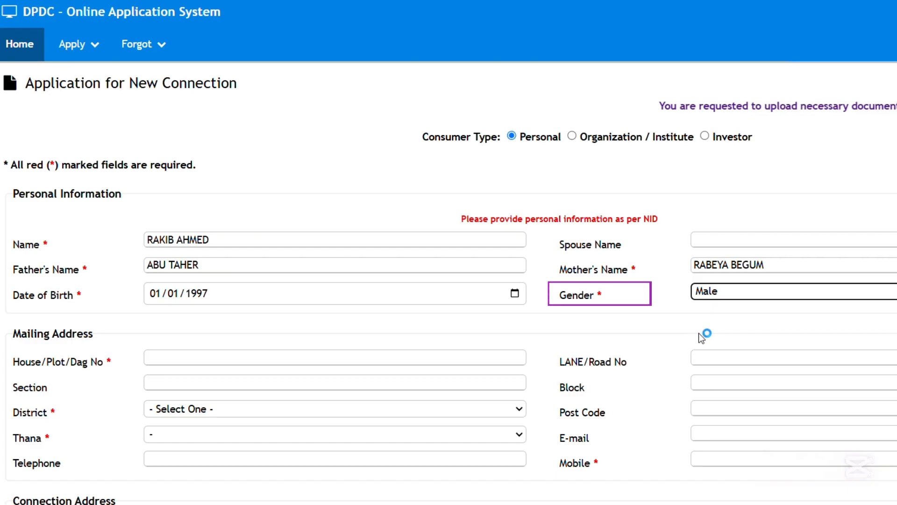
pyautogui.click(171, 357)
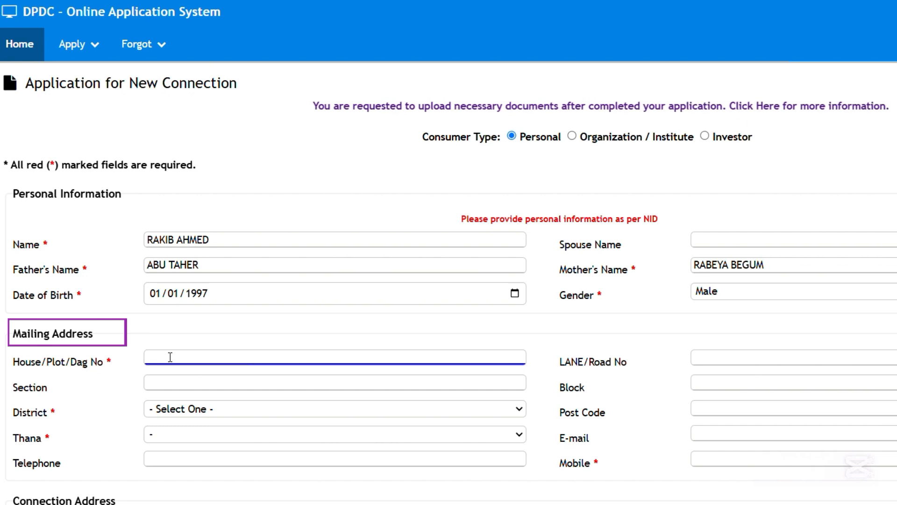
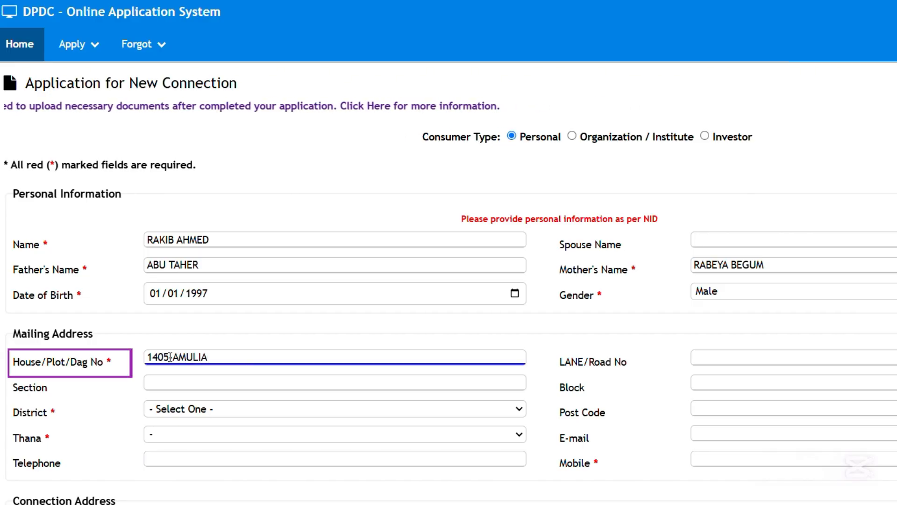
# Step: Enter the mailing address house and road numbers, district DHAKA and the post code
pyautogui.click(700, 359)
pyautogui.write('3')
pyautogui.click(193, 381)
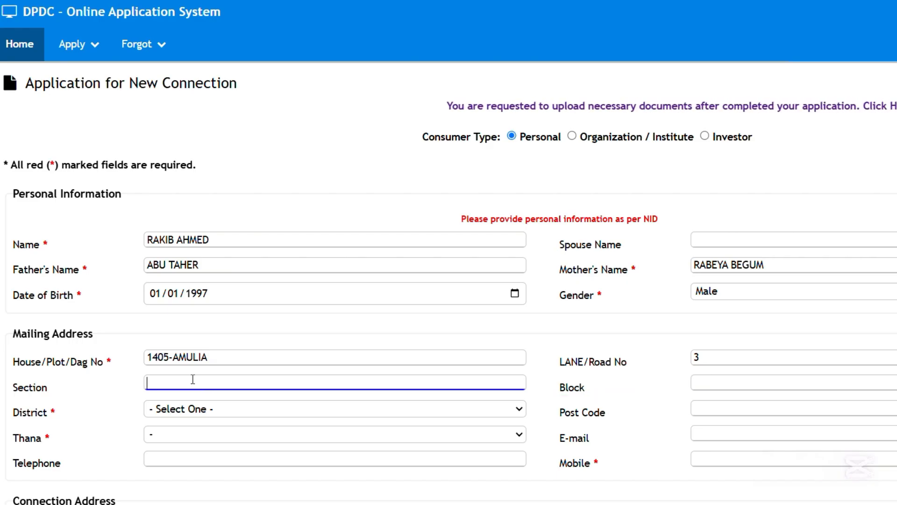
pyautogui.click(191, 409)
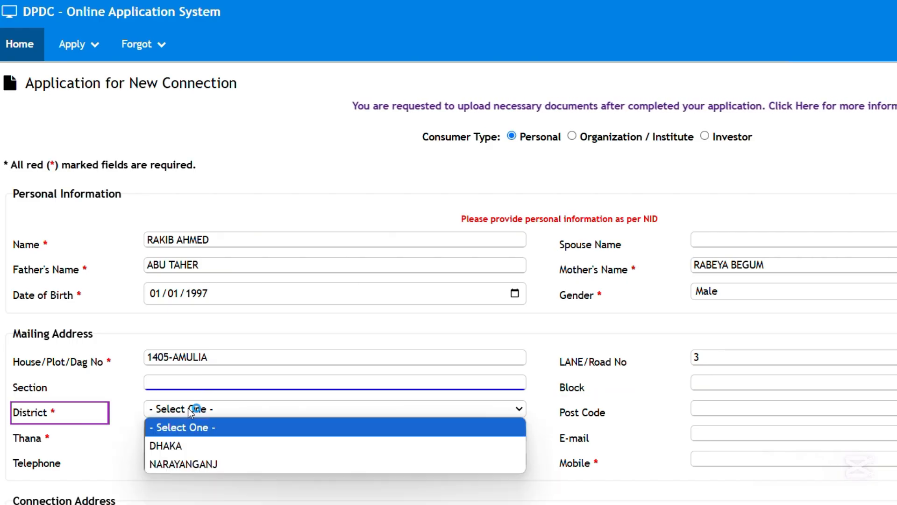
pyautogui.click(174, 446)
pyautogui.click(706, 406)
pyautogui.write('1301')
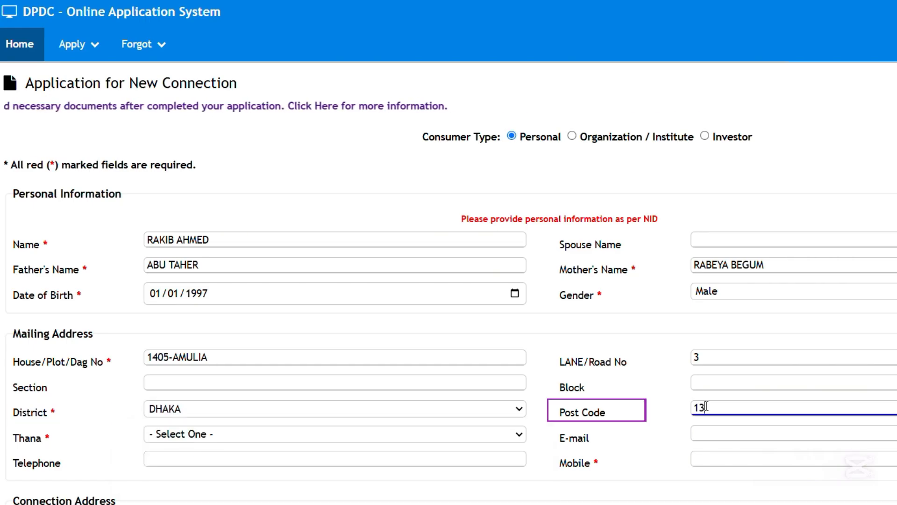
pyautogui.click(492, 381)
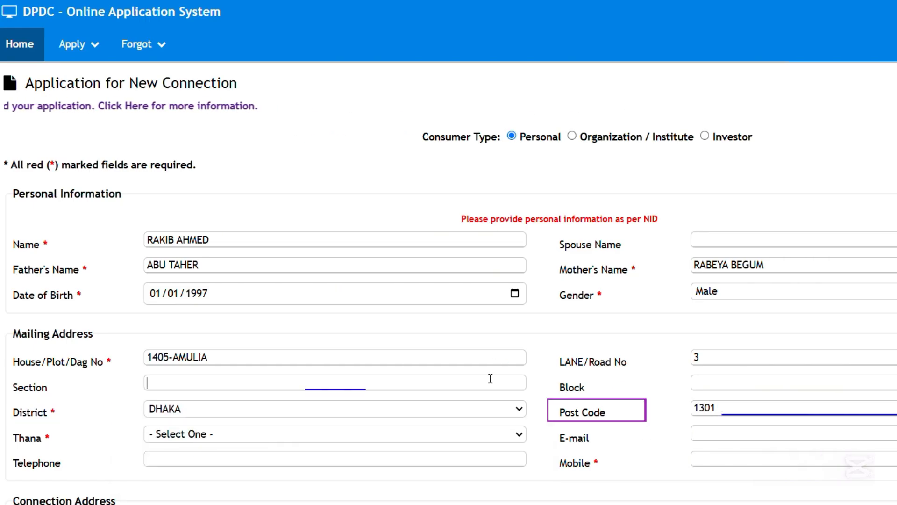
# Step: Choose DEMRA as the thana and enter the applicant's mobile number
pyautogui.click(226, 434)
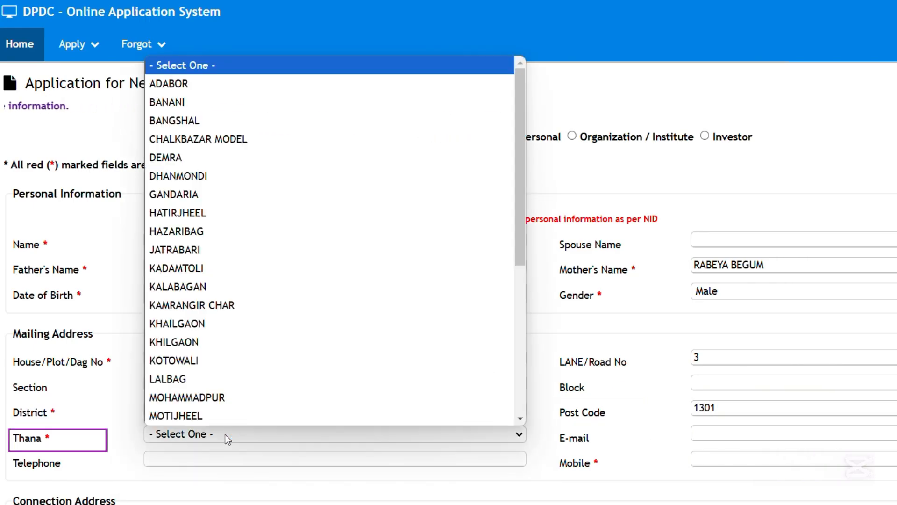
pyautogui.click(198, 166)
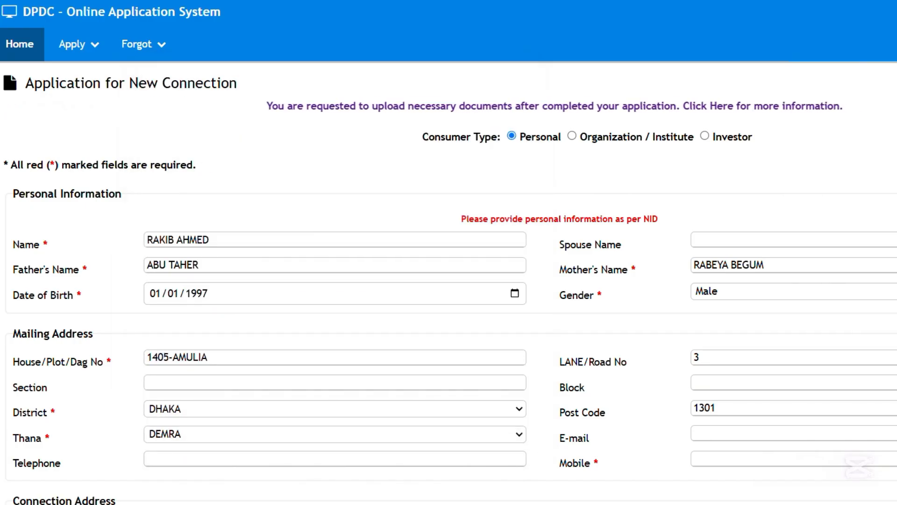
pyautogui.click(716, 460)
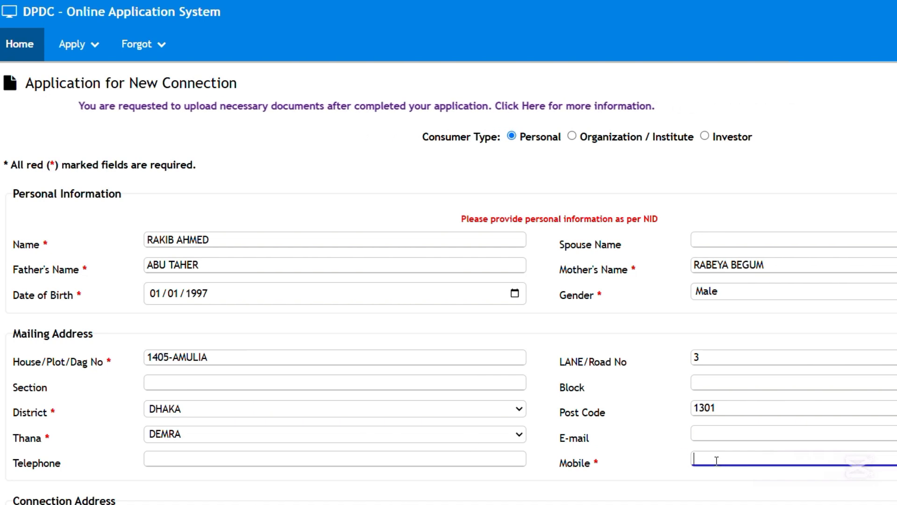
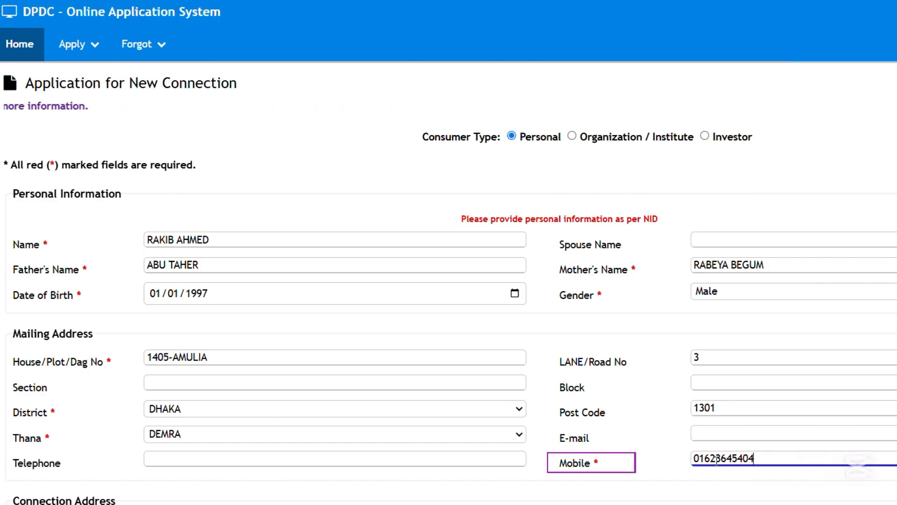
pyautogui.scroll(-7, 582, 463)
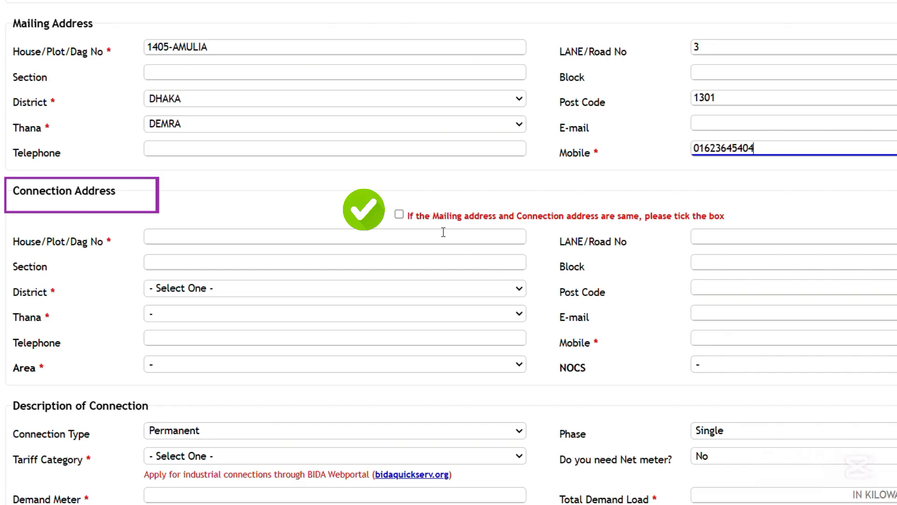
# Step: Copy the mailing address into the connection address and set Area to TENGRA [E183T]
pyautogui.click(399, 214)
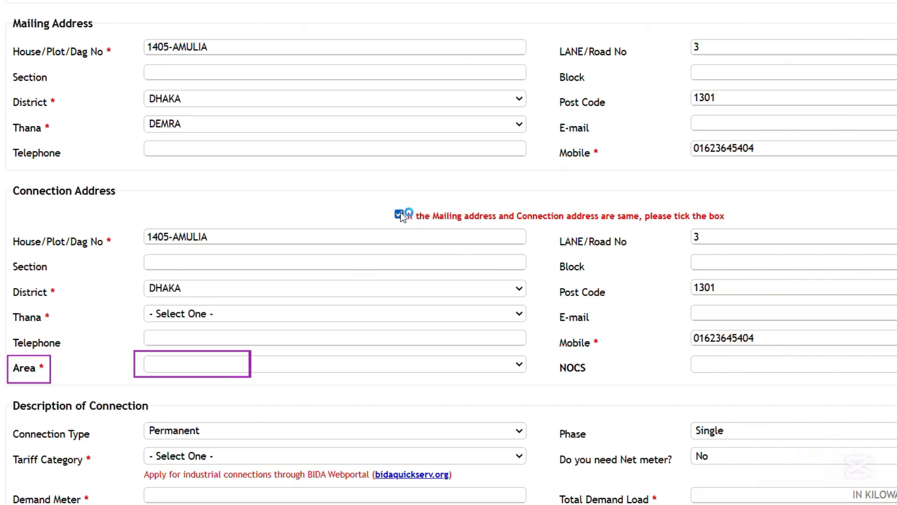
pyautogui.click(520, 363)
pyautogui.scroll(-2, 245, 257)
pyautogui.click(188, 266)
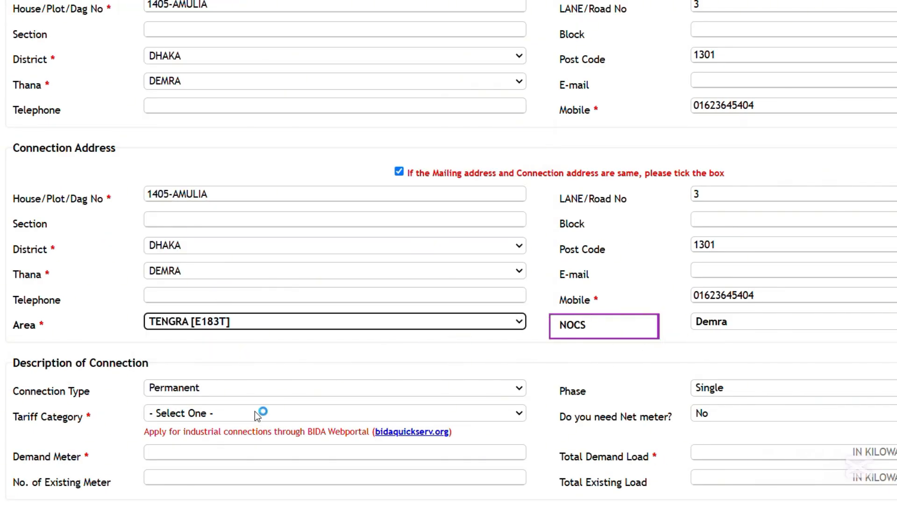
pyautogui.scroll(-4, 243, 383)
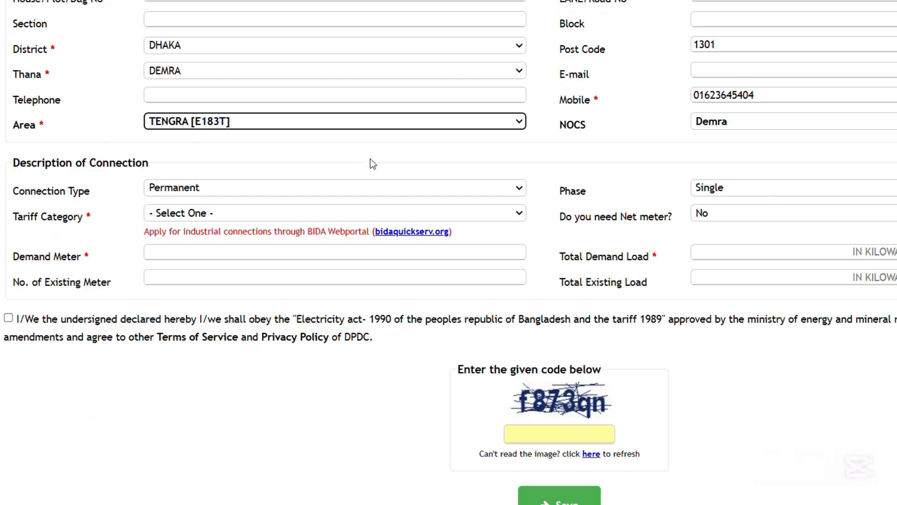
# Step: Set connection type Permanent, phase Single and tariff LT-A Residential Light and Power
pyautogui.click(460, 193)
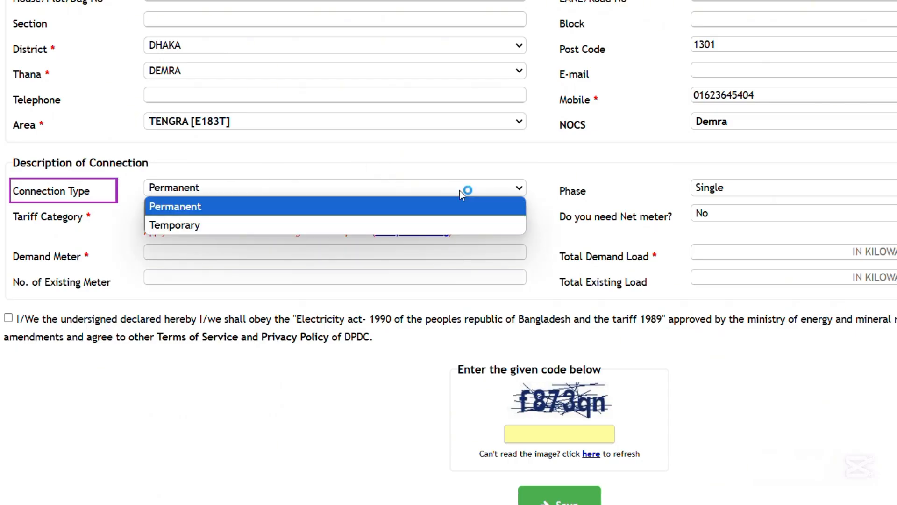
pyautogui.click(459, 189)
pyautogui.click(459, 190)
pyautogui.click(448, 206)
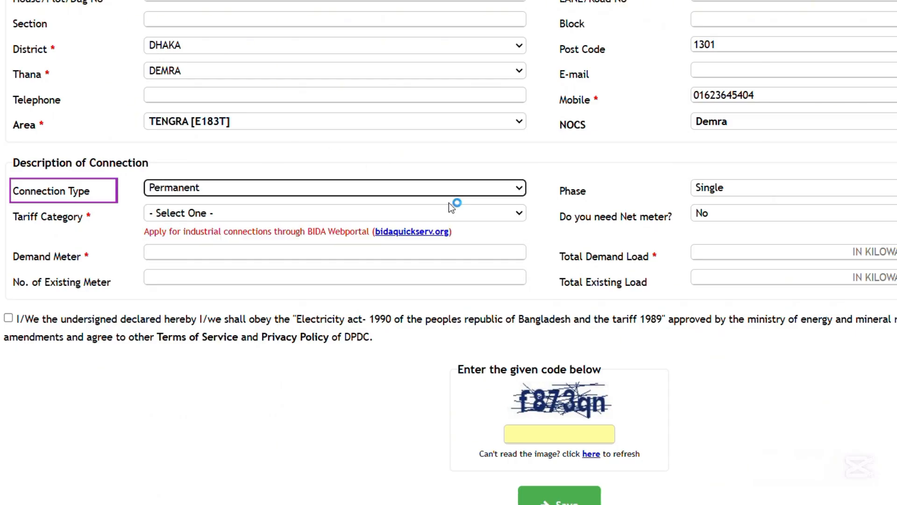
pyautogui.click(779, 187)
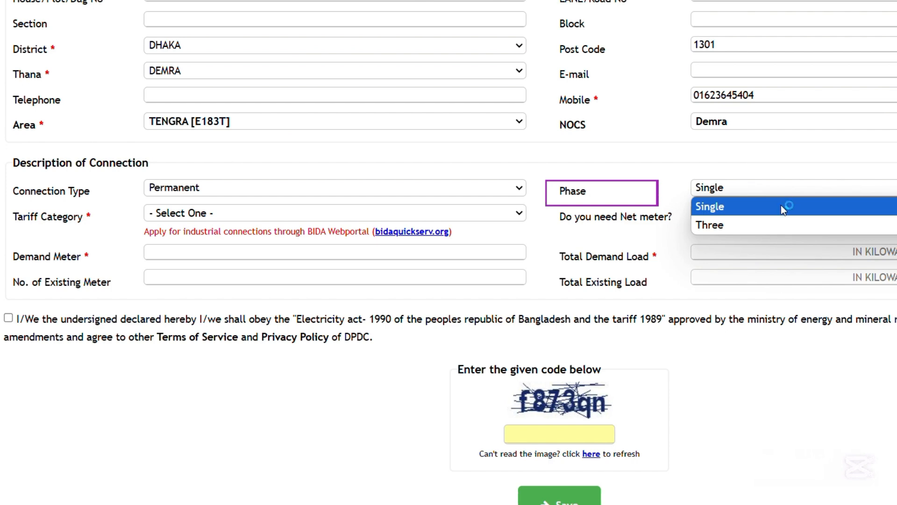
pyautogui.click(781, 206)
pyautogui.click(174, 214)
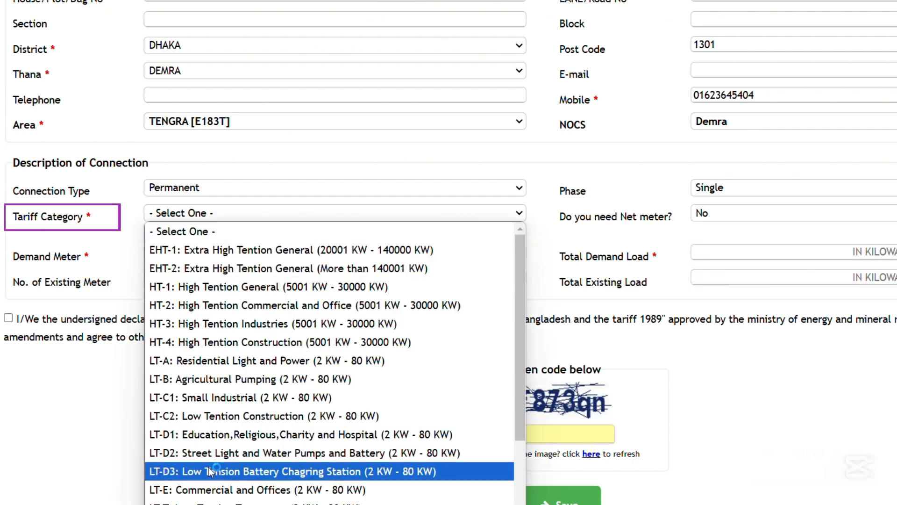
pyautogui.click(232, 361)
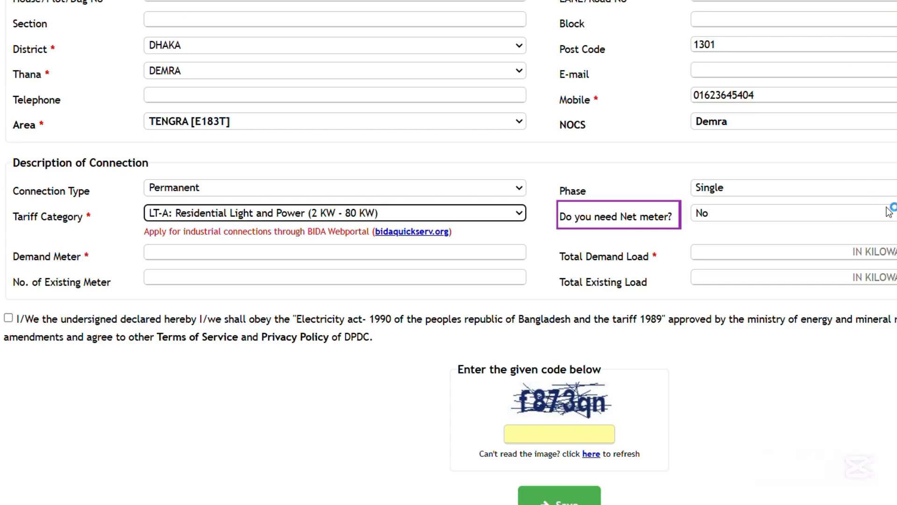
# Step: Fill in demand meters, total demand load 4, existing meters 1 and existing load 2
pyautogui.click(191, 253)
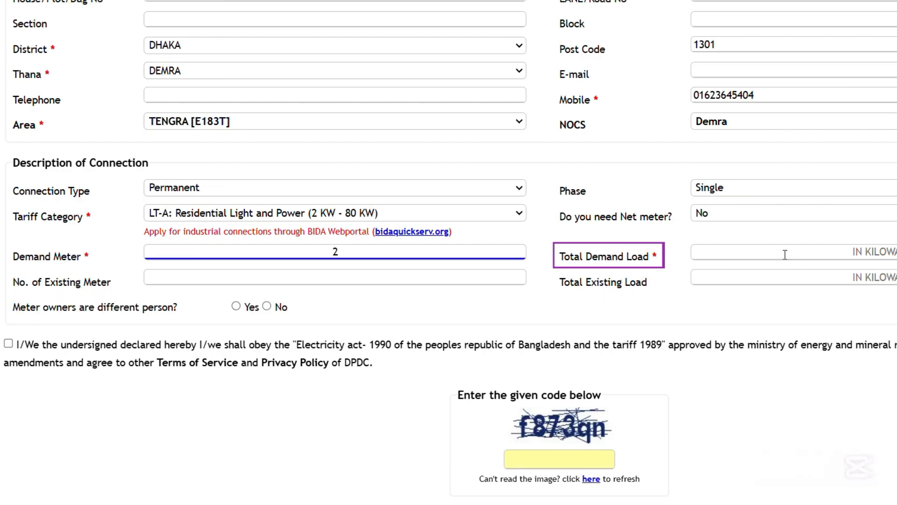
pyautogui.click(858, 252)
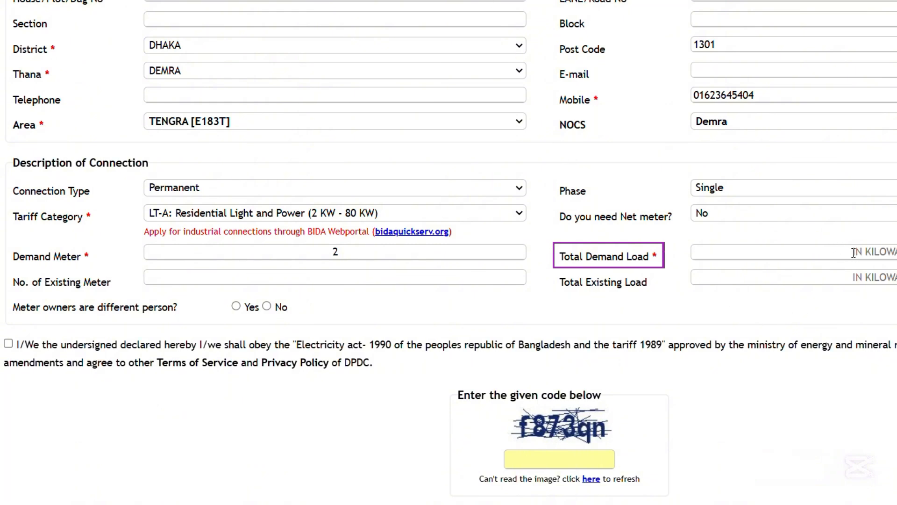
pyautogui.click(854, 252)
pyautogui.write('4')
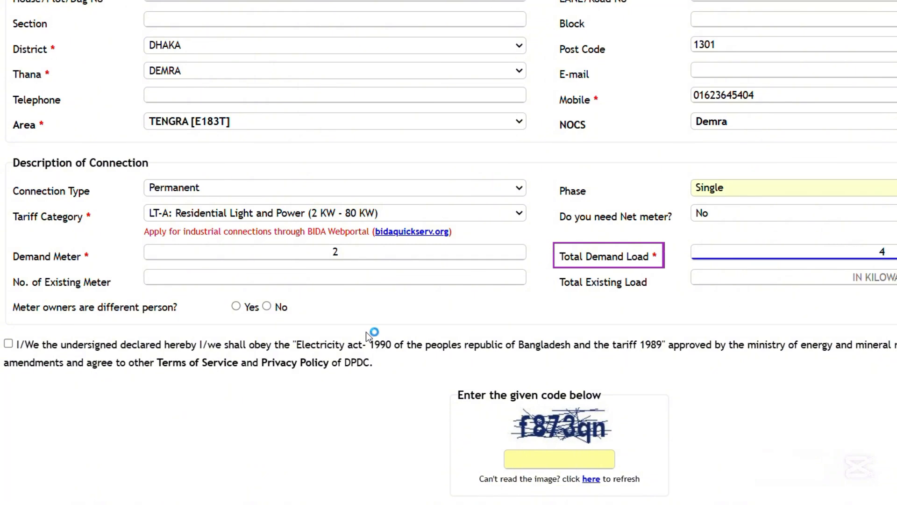
pyautogui.click(330, 272)
pyautogui.write('1')
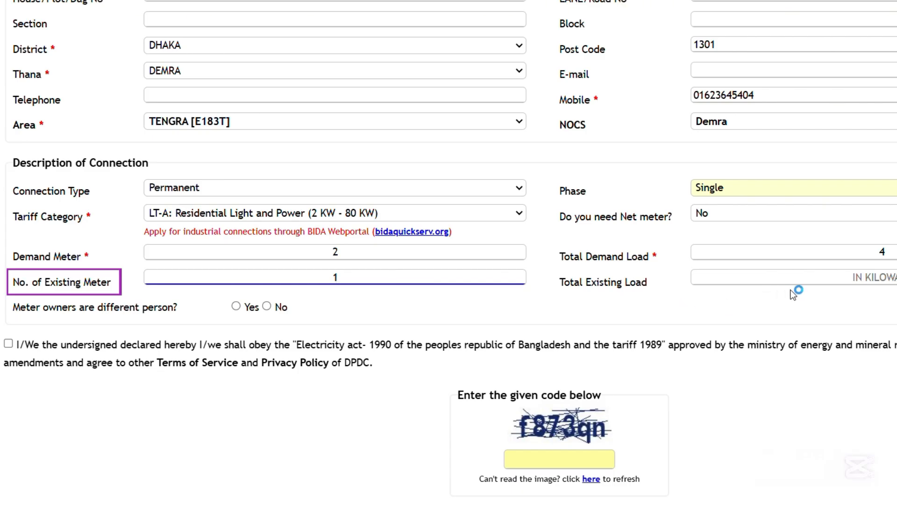
pyautogui.click(889, 280)
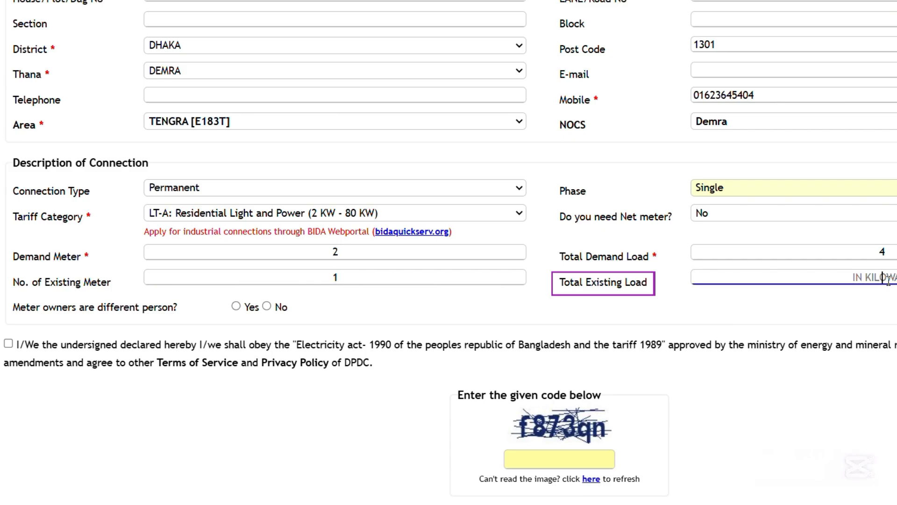
pyautogui.write('2')
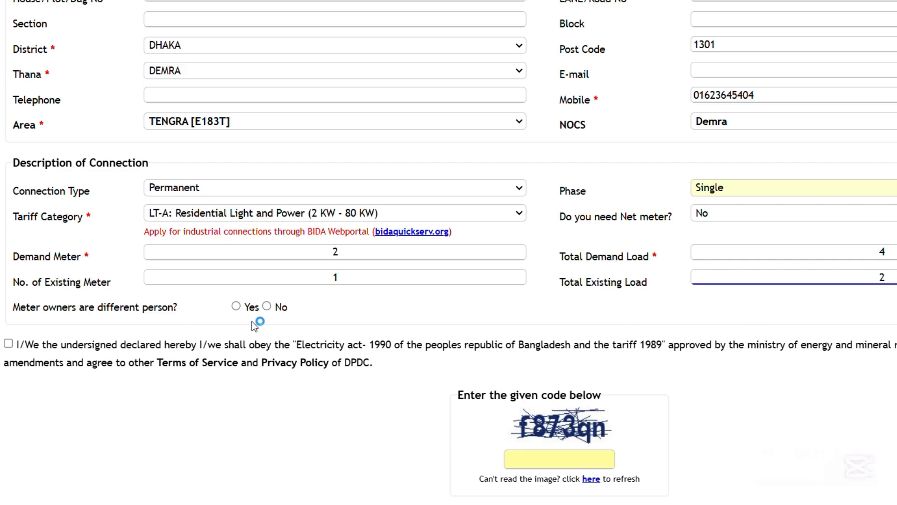
# Step: Mark meter owners as not different, accept the declaration, enter the captcha, and submit
pyautogui.click(267, 306)
pyautogui.click(8, 344)
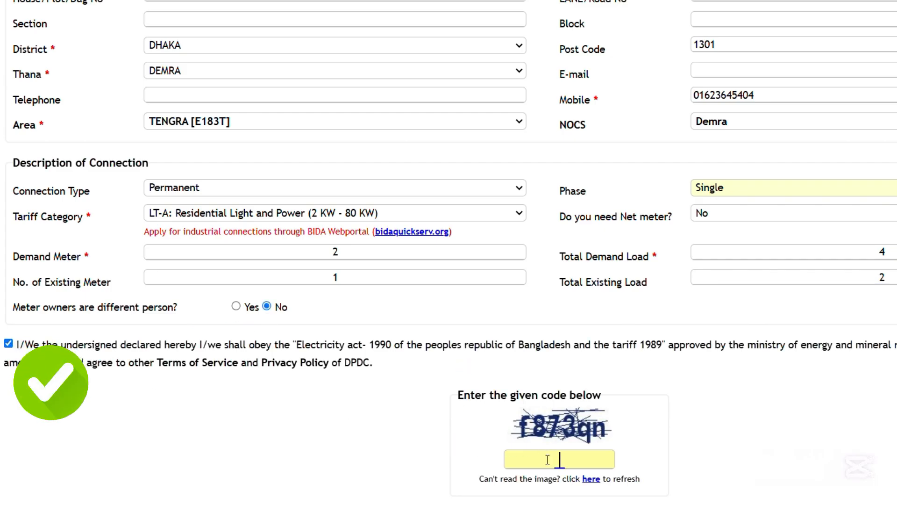
pyautogui.write('f')
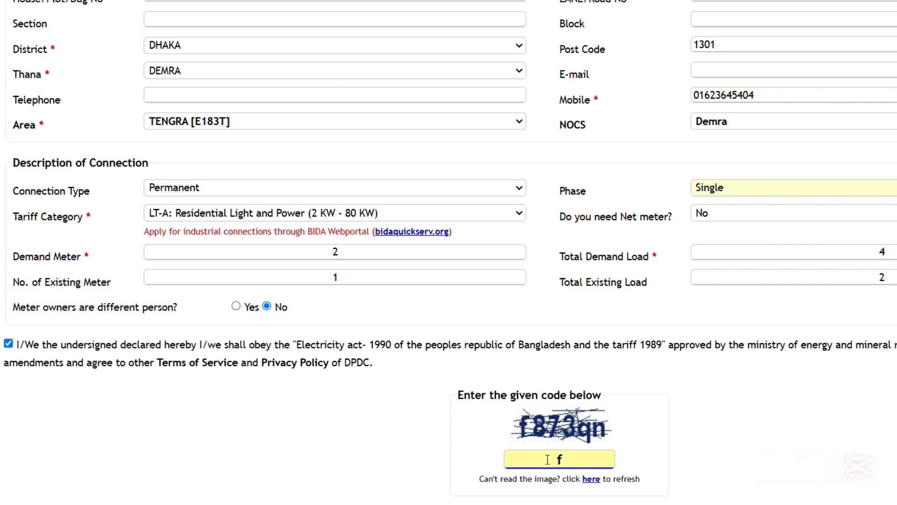
pyautogui.write('873')
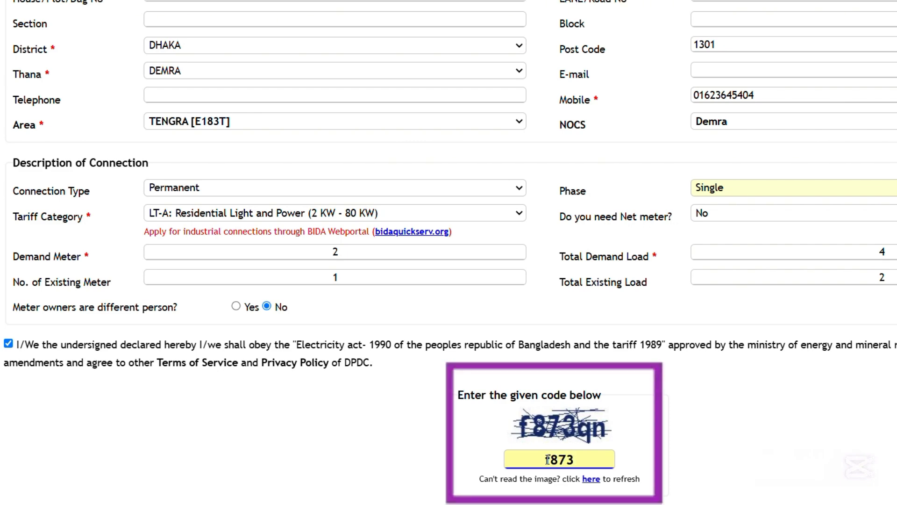
pyautogui.write('qn')
pyautogui.scroll(-2, 567, 423)
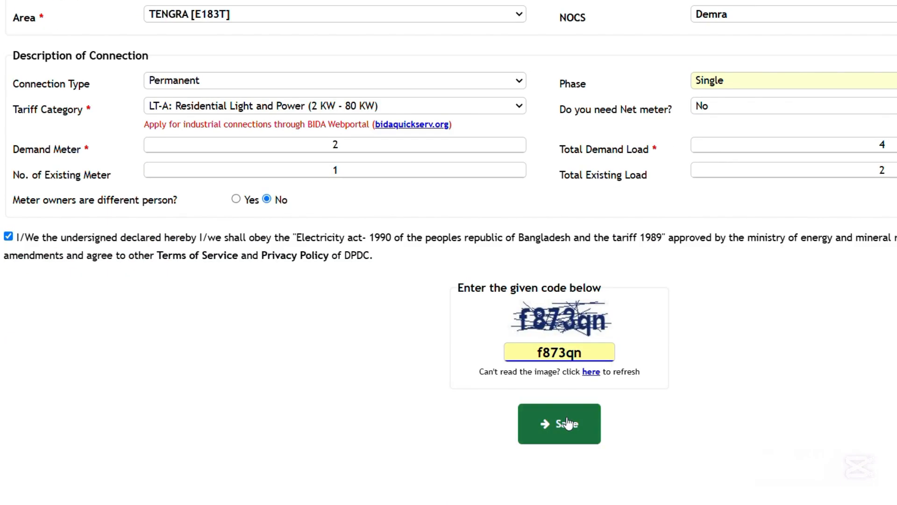
pyautogui.click(567, 422)
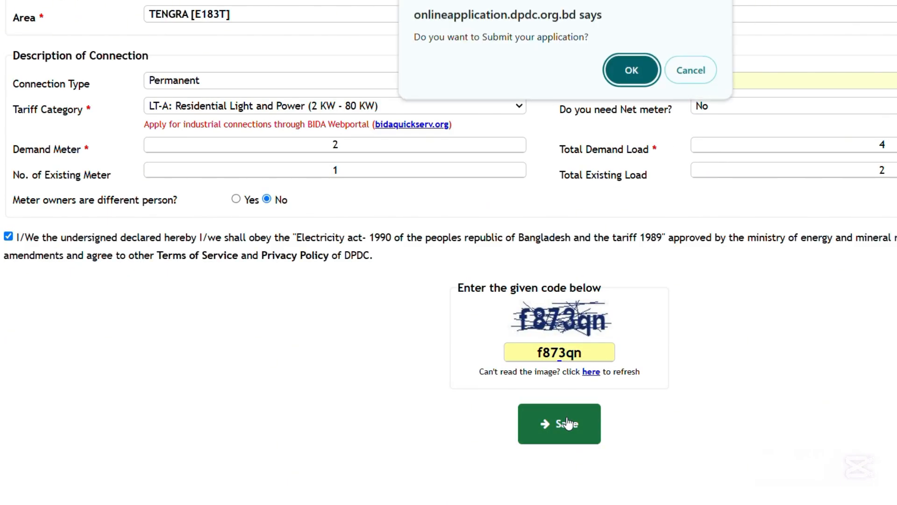
pyautogui.click(634, 61)
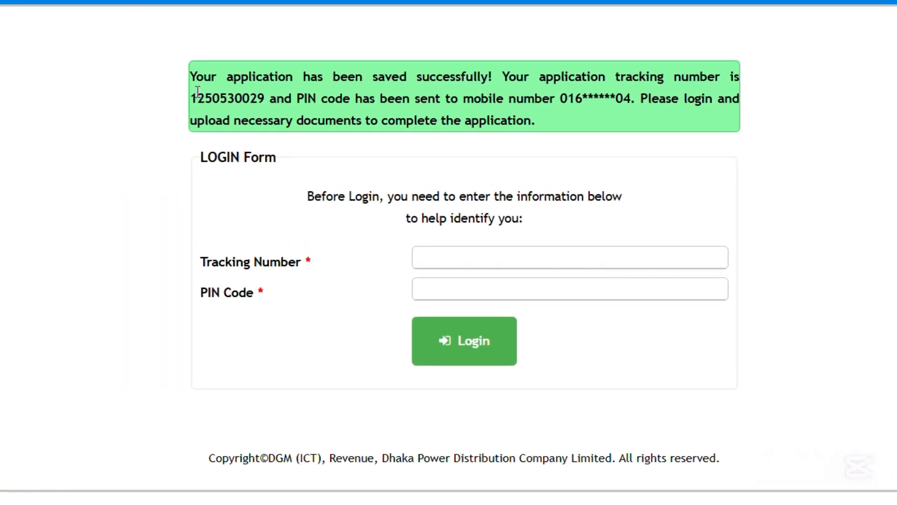
# Step: Log in with the tracking number from the success message and the PIN
pyautogui.moveTo(194, 98)
pyautogui.mouseDown()
pyautogui.moveTo(257, 111)
pyautogui.moveTo(258, 86)
pyautogui.moveTo(265, 94)
pyautogui.mouseUp()
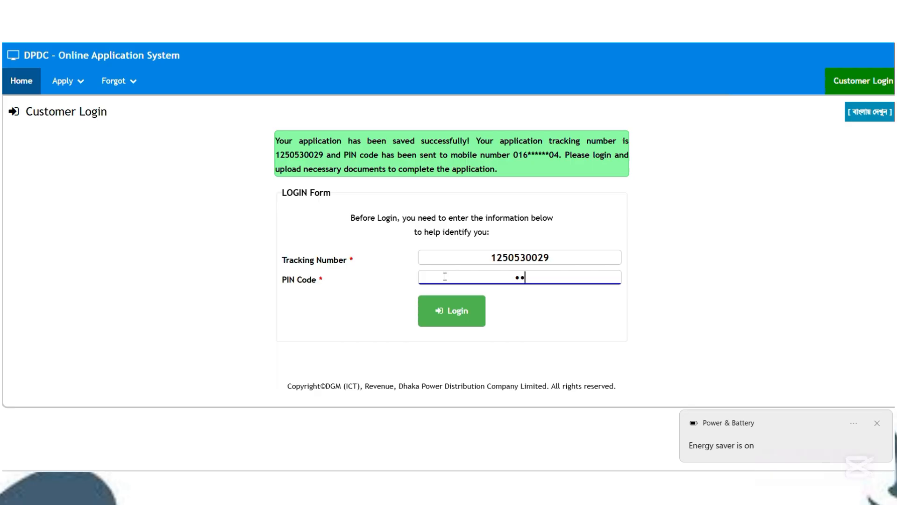
pyautogui.write('••')
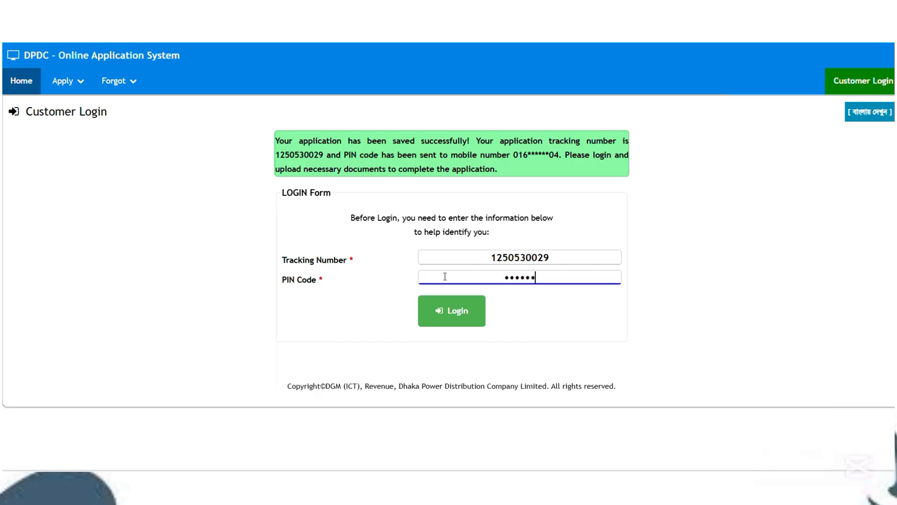
pyautogui.click(456, 314)
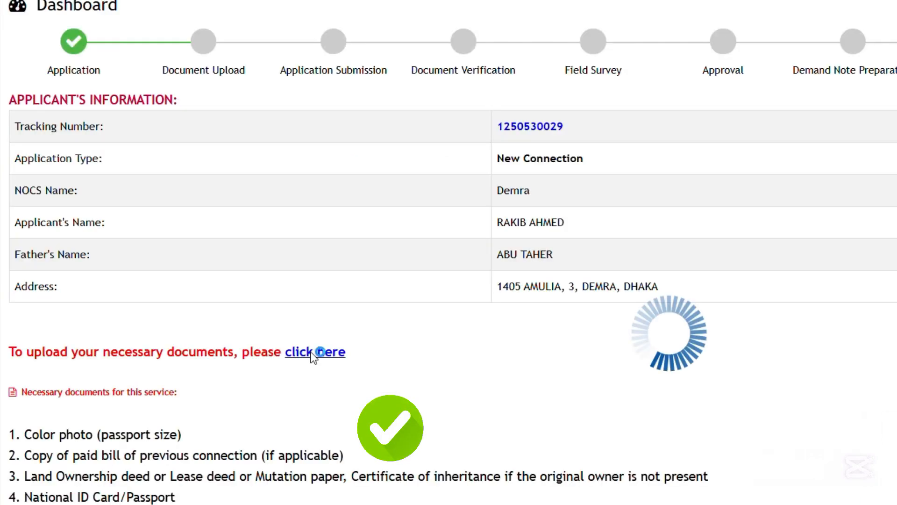
# Step: Go to the documents page and choose the passport-size photo file to upload
pyautogui.click(313, 441)
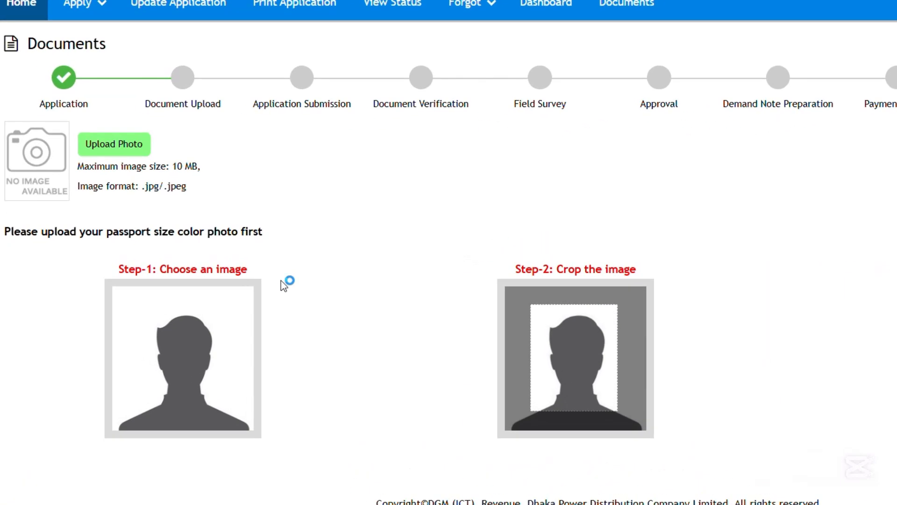
pyautogui.click(125, 133)
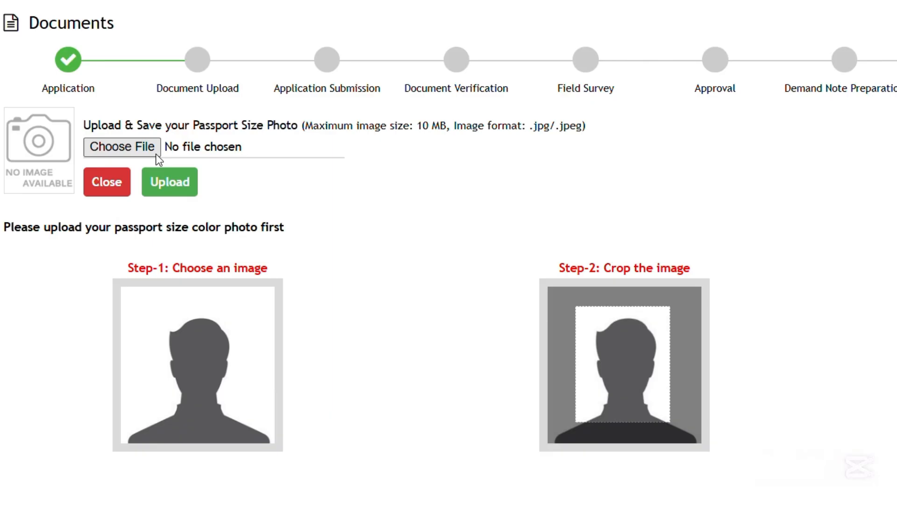
pyautogui.click(148, 145)
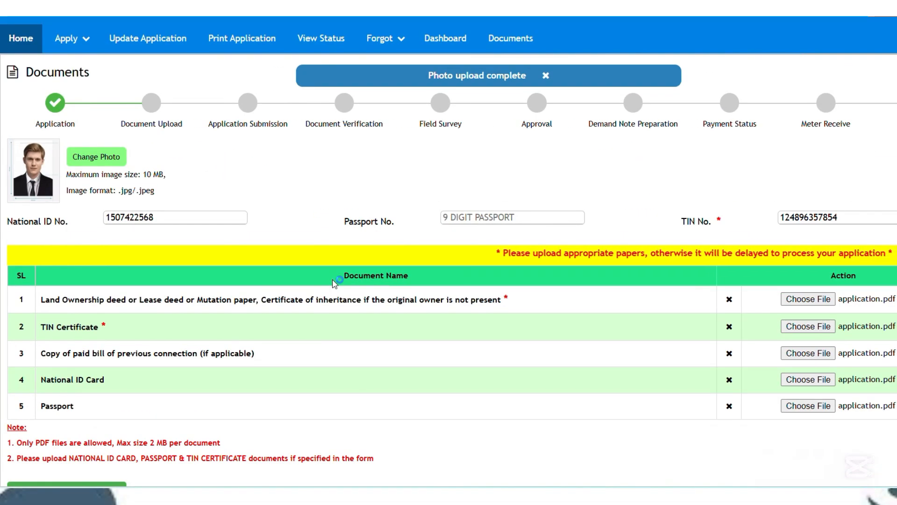
# Step: Upload the attached documents and verify with the OTP sent to the mobile
pyautogui.scroll(-2, 335, 283)
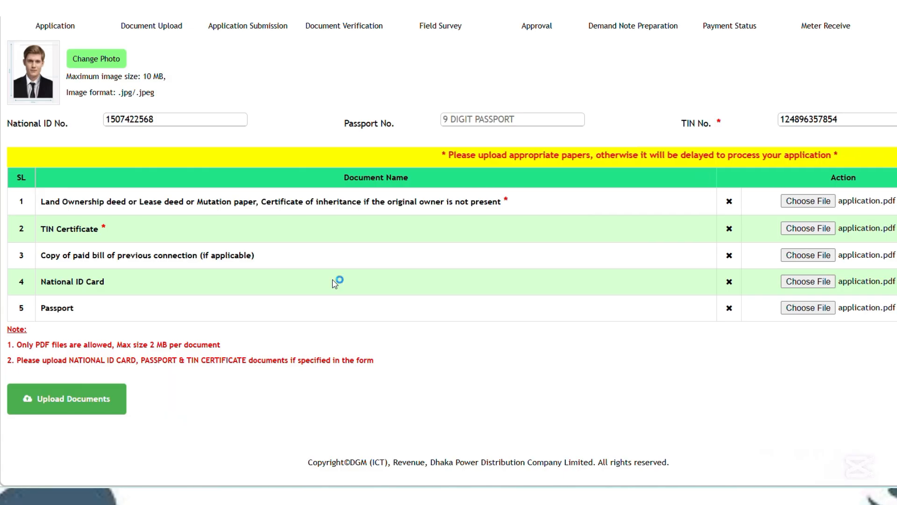
pyautogui.click(69, 407)
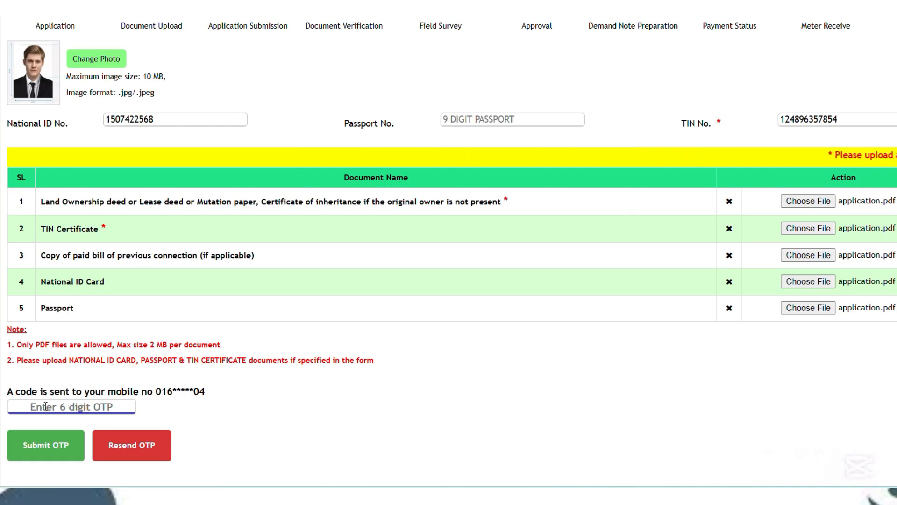
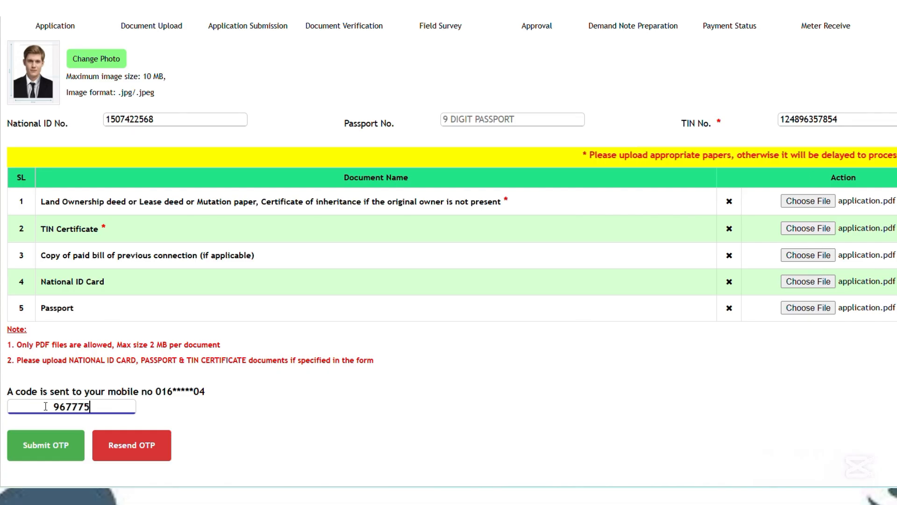
pyautogui.click(52, 447)
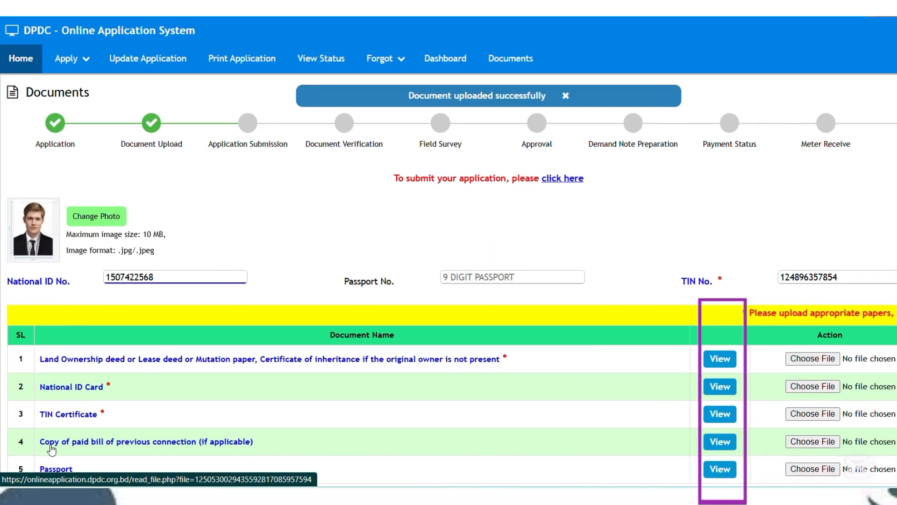
# Step: Proceed to the application summary and agree to the Tk. 276 application fee terms
pyautogui.scroll(-1, 52, 450)
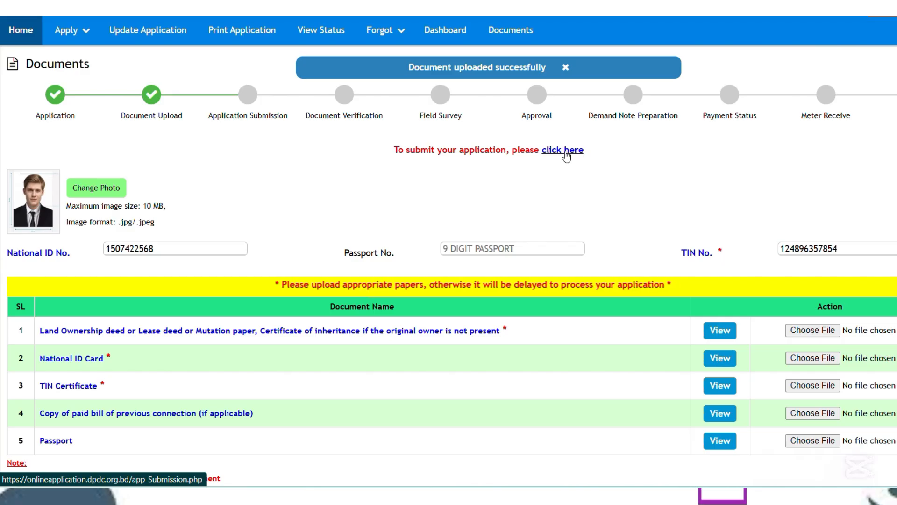
pyautogui.click(567, 152)
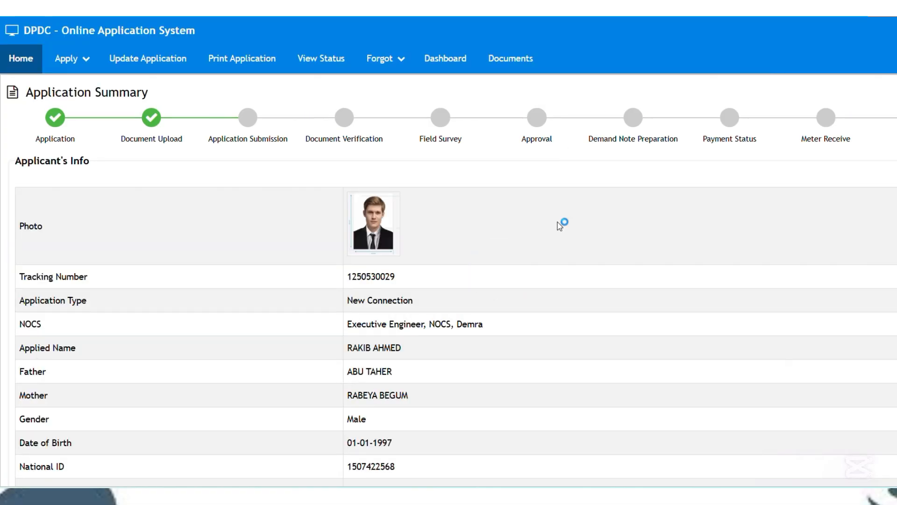
pyautogui.scroll(-10, 553, 290)
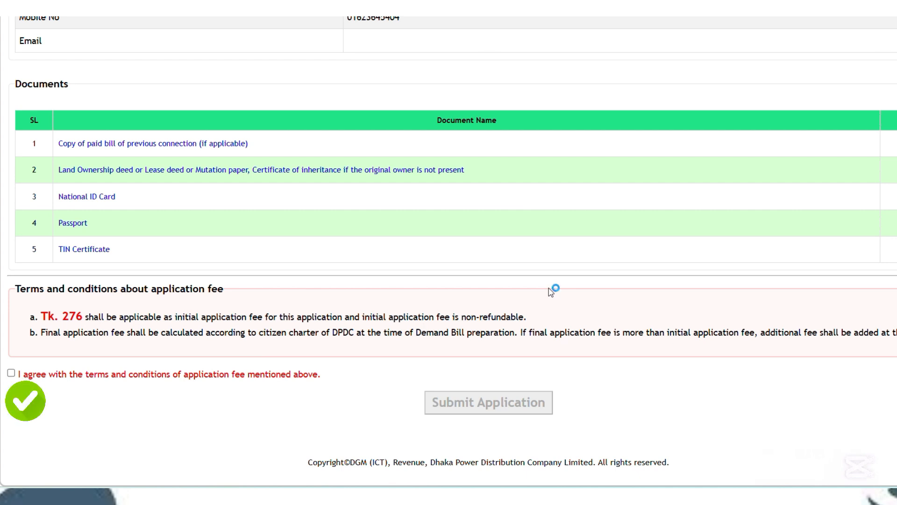
pyautogui.click(11, 374)
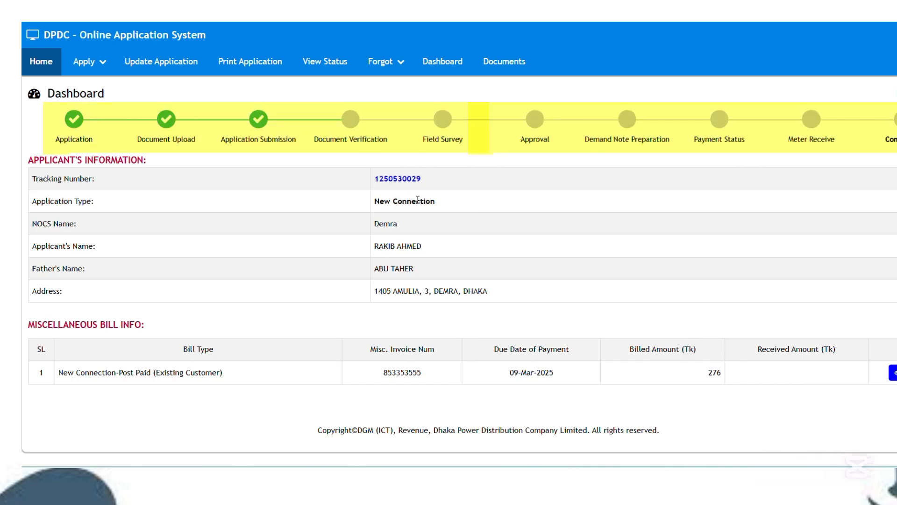
pyautogui.click(244, 66)
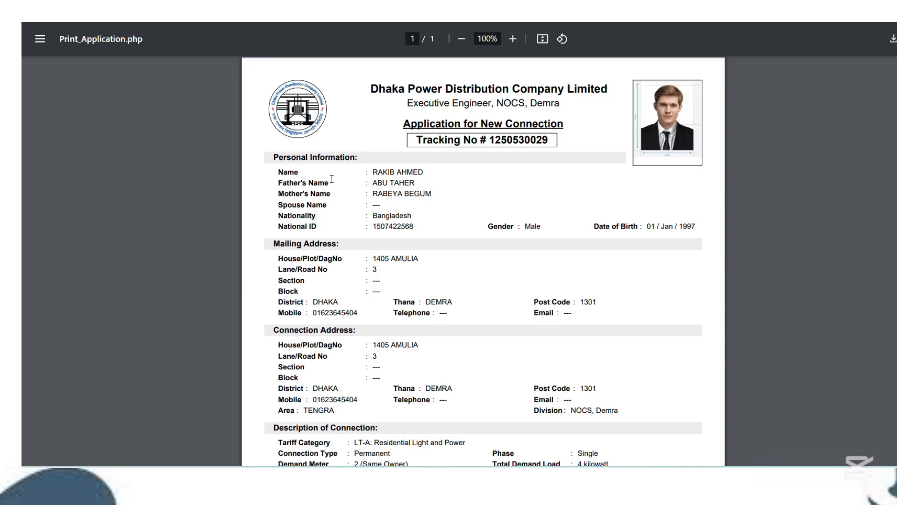
pyautogui.scroll(-3, 331, 179)
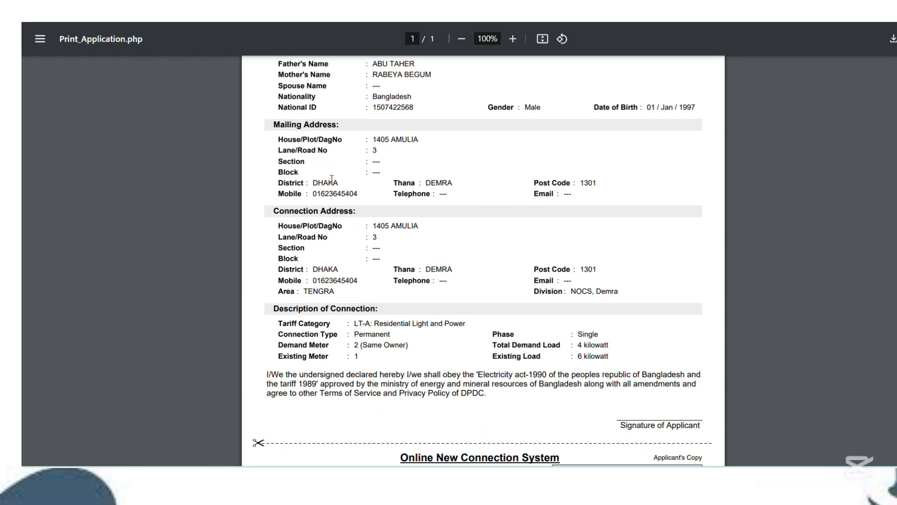
pyautogui.scroll(-2, 332, 179)
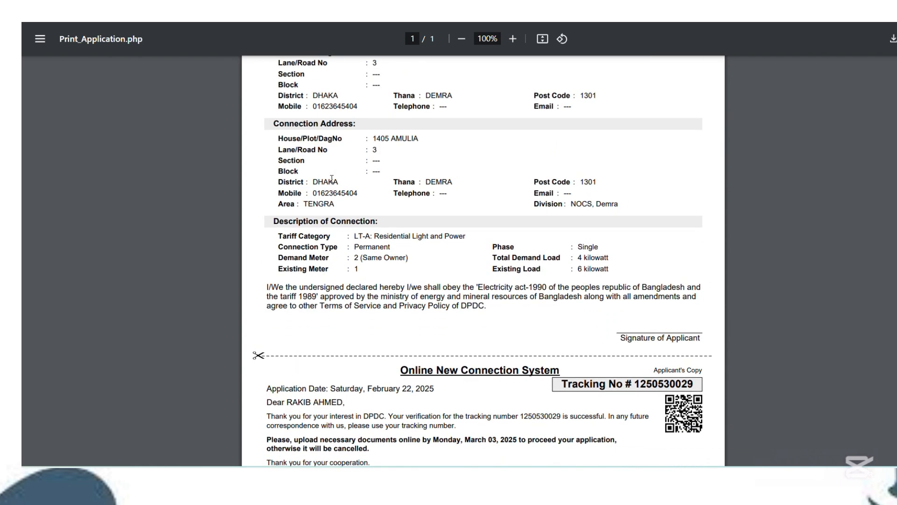
pyautogui.scroll(-1, 332, 179)
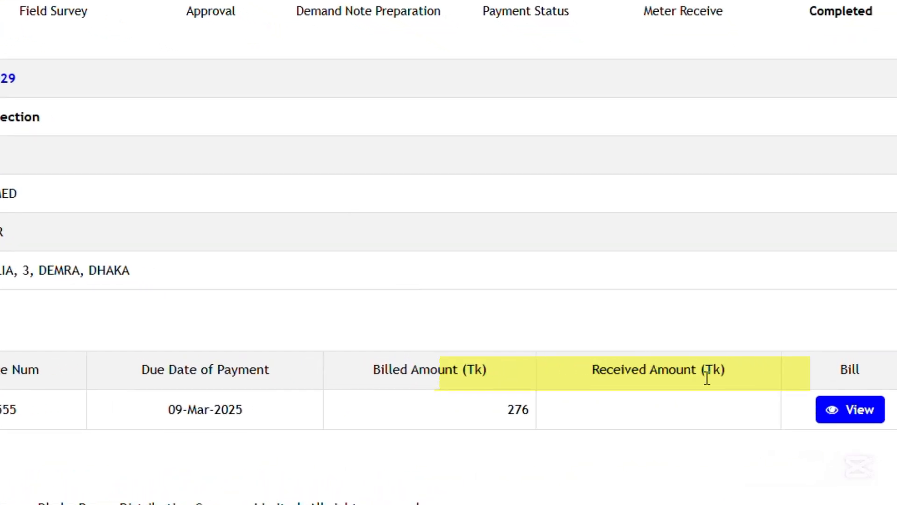
# Step: View the 276 Tk new-connection bill, then pick Electricity and DPDC (Miscellaneous) in bKash Pay Bill
pyautogui.click(835, 415)
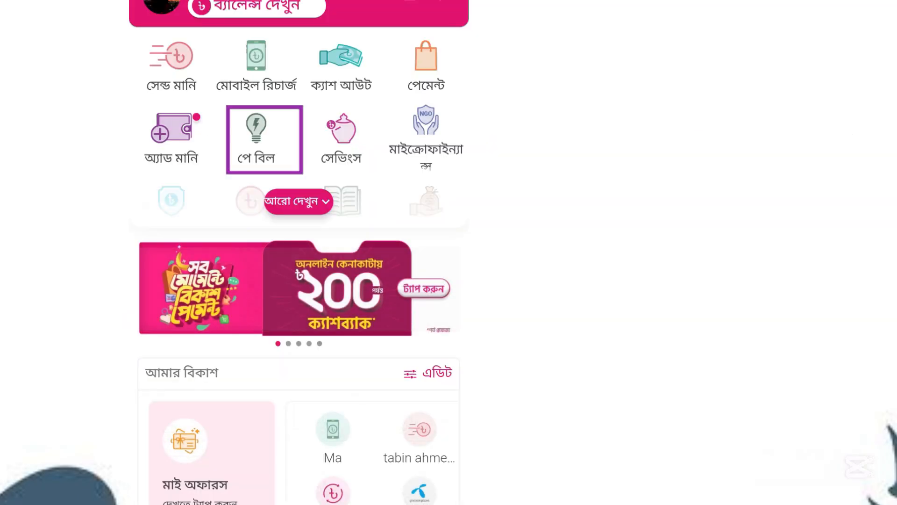
pyautogui.click(256, 138)
pyautogui.click(182, 226)
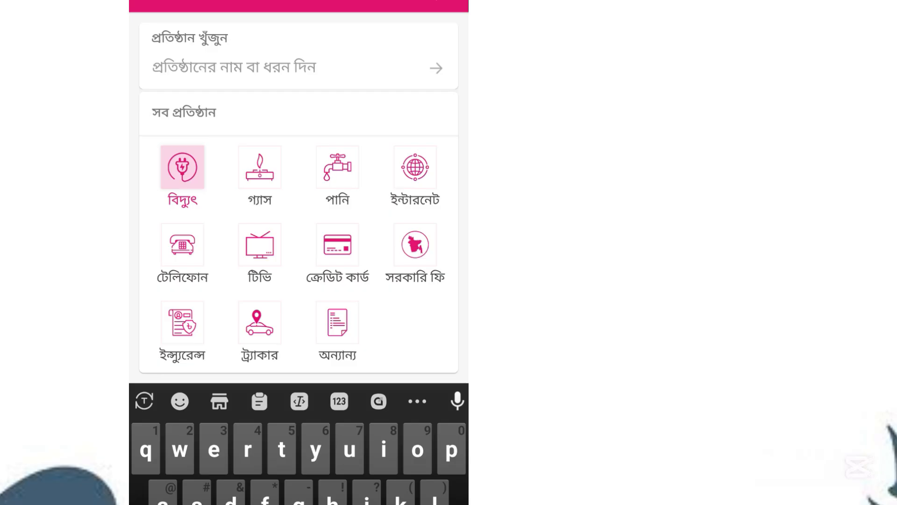
pyautogui.write('dpdc')
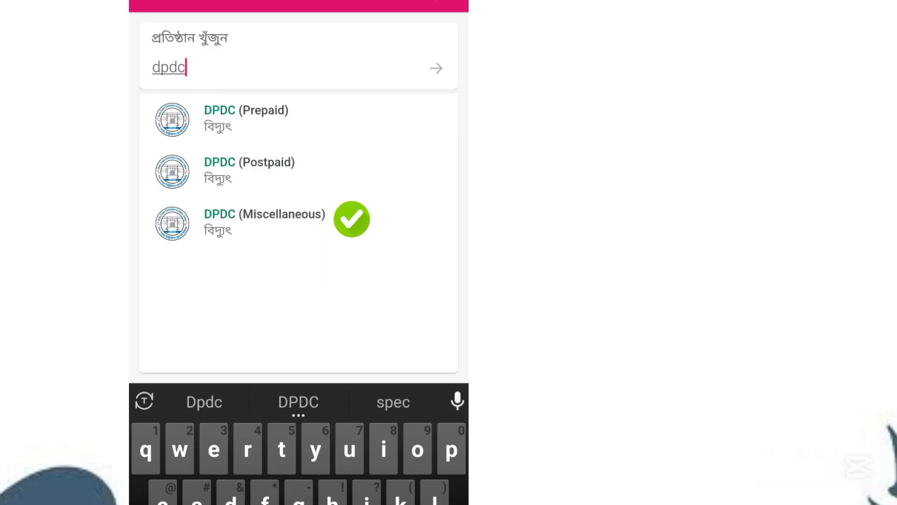
pyautogui.click(265, 219)
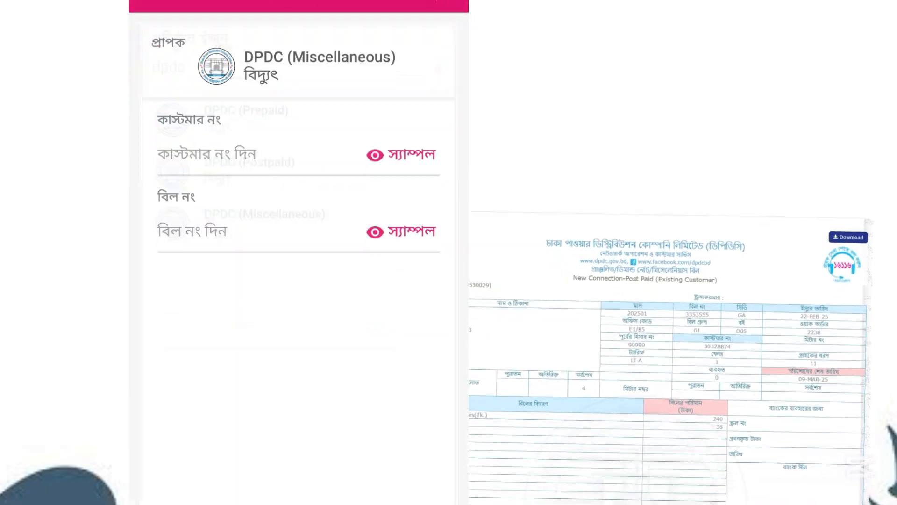